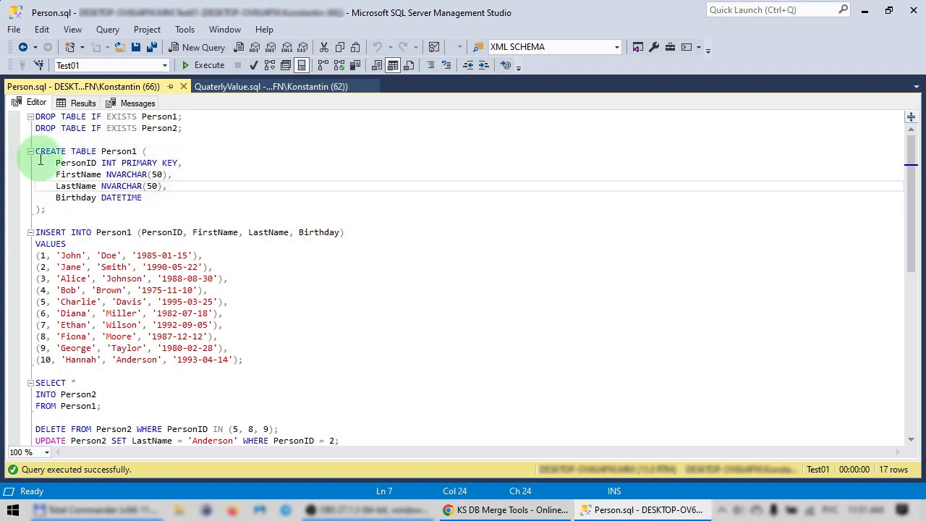
Review the Person1 and Person2 queries at the end of Person.sql and view their result grids.
{"action": "scroll", "coordinate": [120, 184], "scroll_direction": "down", "scroll_amount": 2}
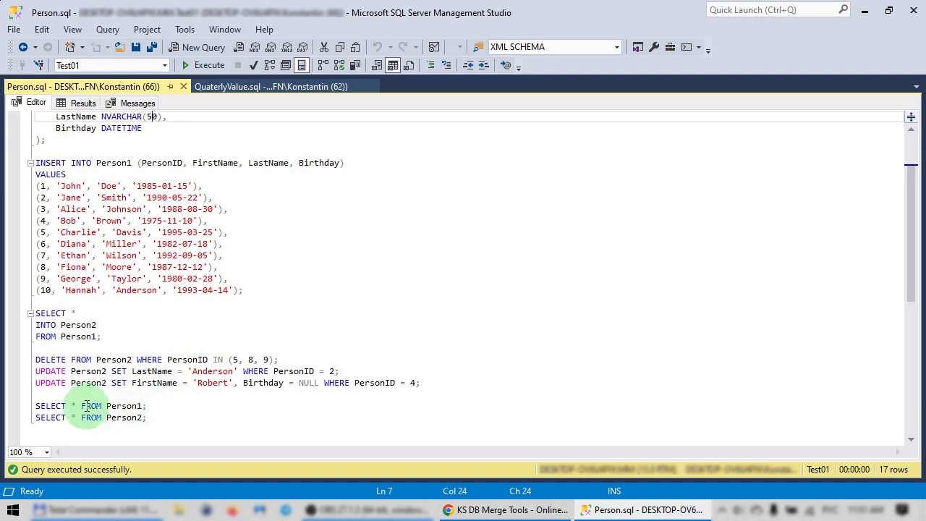
{"action": "left_click", "coordinate": [82, 105]}
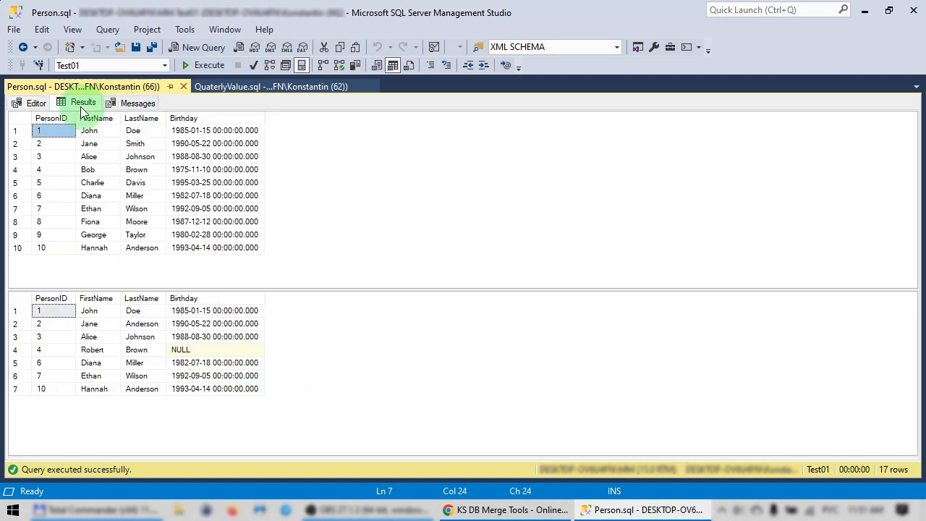
{"action": "left_click", "coordinate": [20, 124]}
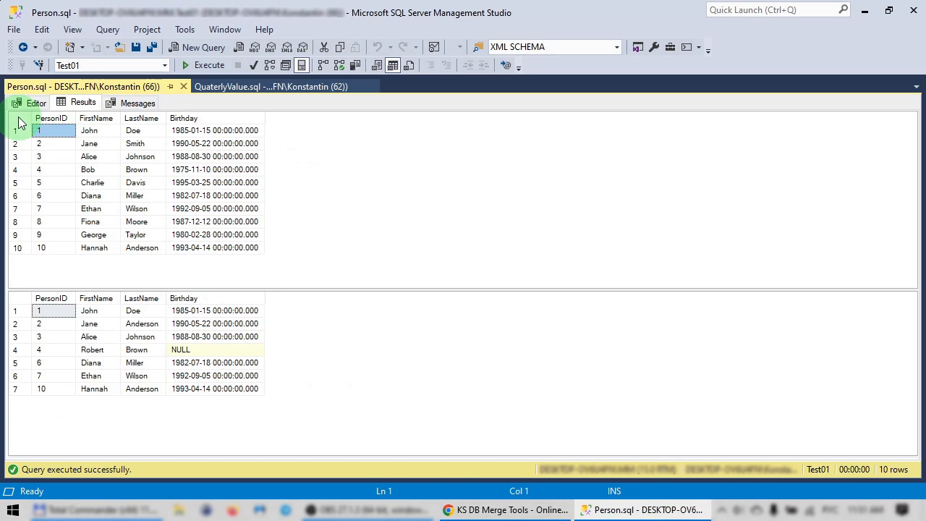
Switch to the browser and open the Table Diff tool from Other Tools on the KS DB Merge Tools site.
{"action": "left_click", "coordinate": [510, 509]}
{"action": "left_click", "coordinate": [301, 17]}
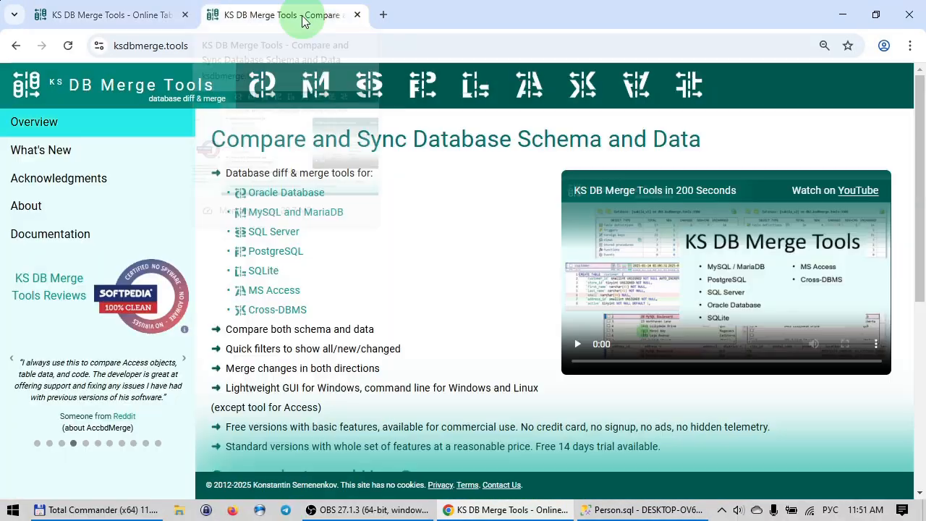
{"action": "left_click", "coordinate": [696, 84]}
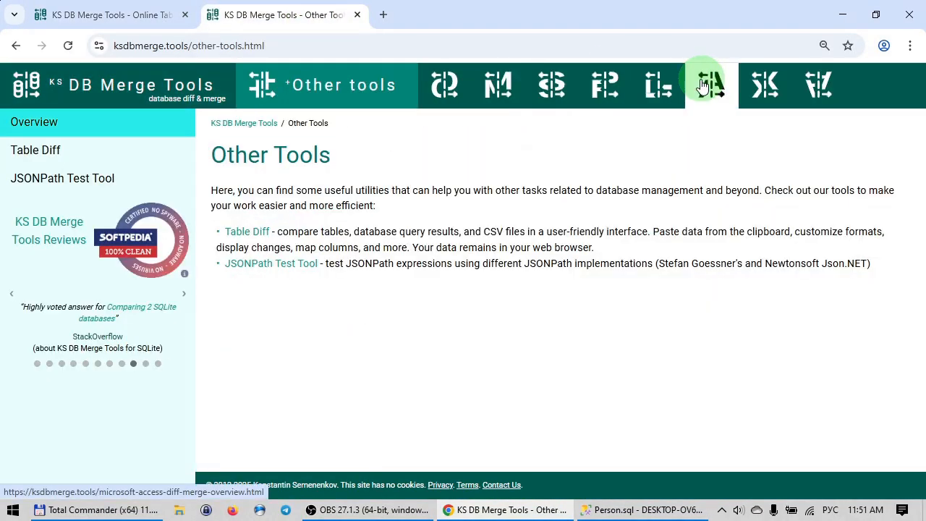
{"action": "left_click", "coordinate": [242, 231]}
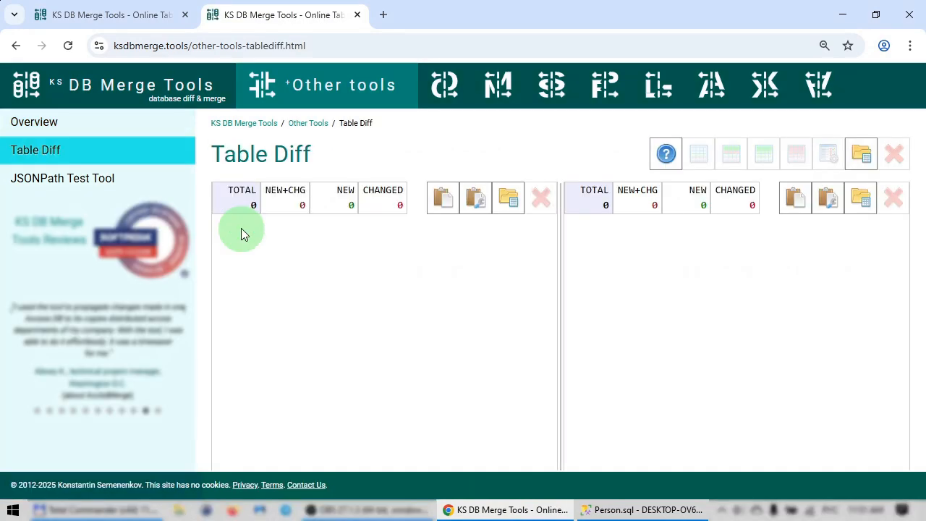
Copy the entire Person1 result grid with headers from SQL Server Management Studio and paste it into Table Diff's first table in the browser.
{"action": "left_click", "coordinate": [637, 507]}
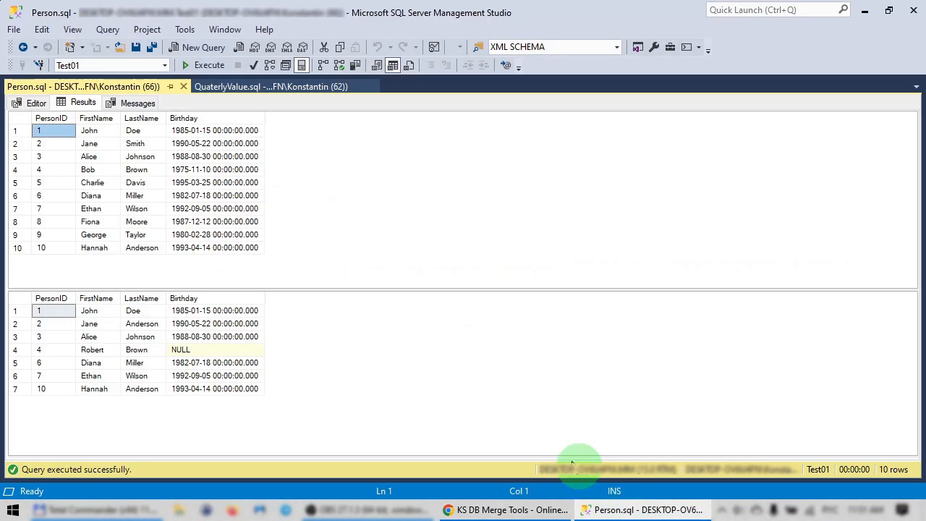
{"action": "left_click", "coordinate": [20, 120]}
{"action": "right_click", "coordinate": [21, 121]}
{"action": "left_click", "coordinate": [54, 147]}
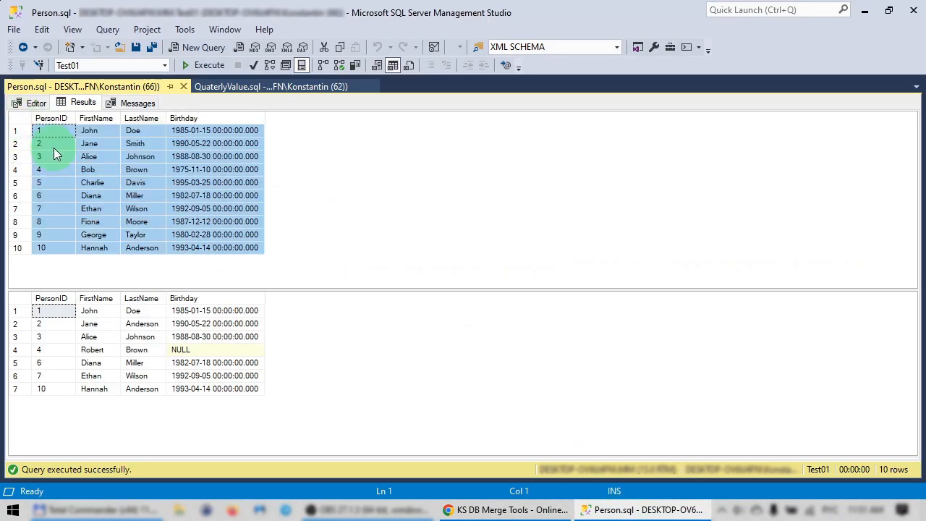
{"action": "left_click", "coordinate": [506, 509]}
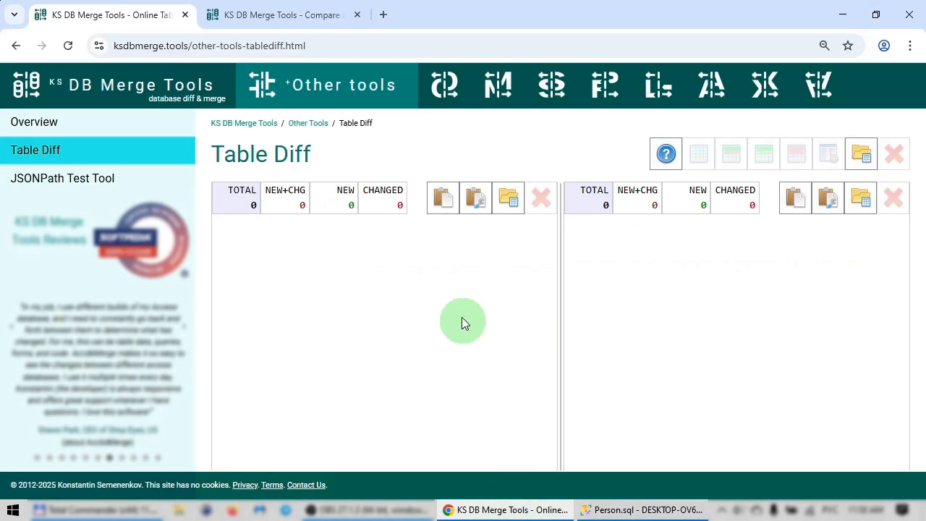
{"action": "left_click", "coordinate": [444, 205]}
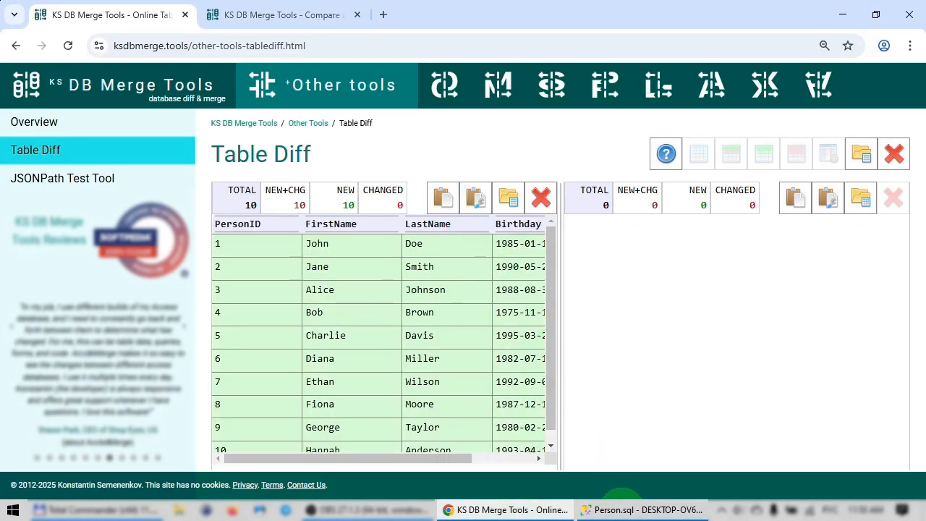
Copy the entire Person2 result grid with headers from SQL Server Management Studio and paste it into Table Diff's second table.
{"action": "left_click", "coordinate": [637, 510]}
{"action": "left_click", "coordinate": [20, 298]}
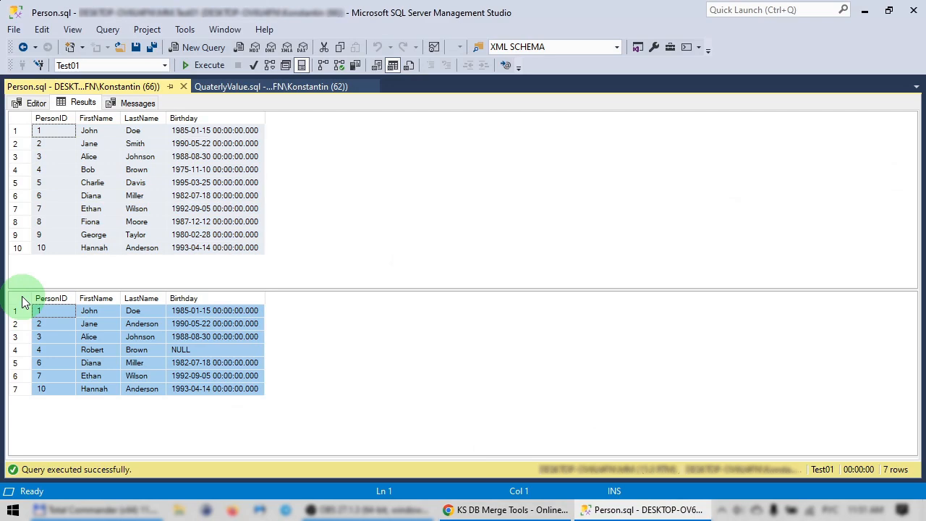
{"action": "right_click", "coordinate": [22, 298]}
{"action": "left_click", "coordinate": [62, 327]}
{"action": "left_click", "coordinate": [499, 510]}
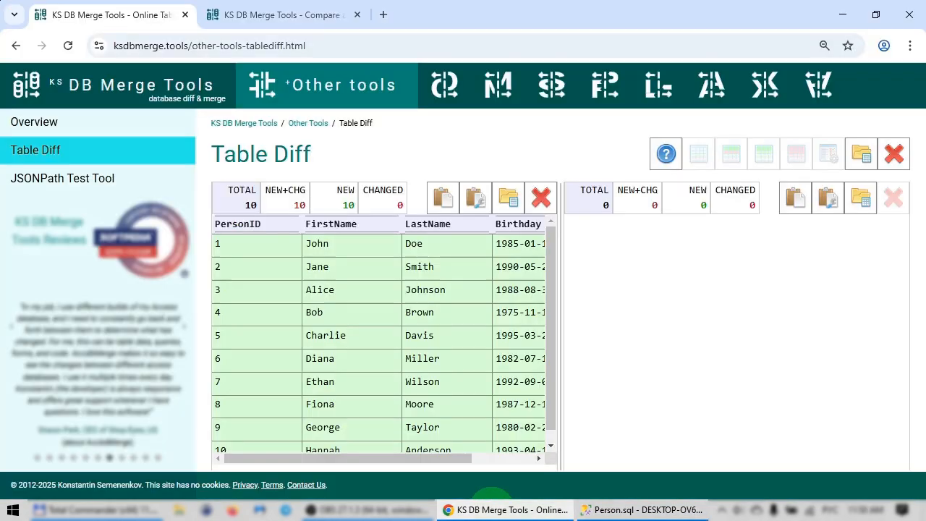
{"action": "left_click", "coordinate": [794, 199]}
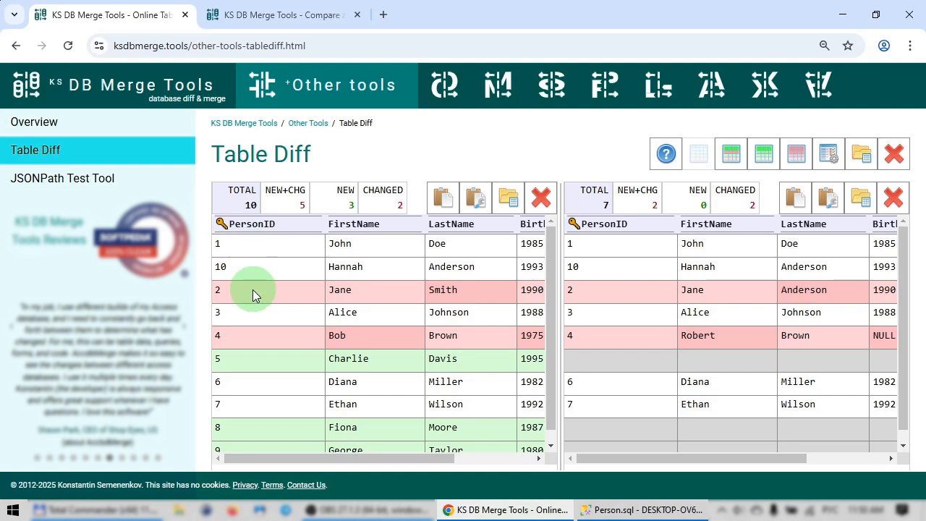
Examine the differences between the two person tables, filter to only new and changed rows, and show all rows again.
{"action": "scroll", "coordinate": [284, 304], "scroll_direction": "down", "scroll_amount": 1}
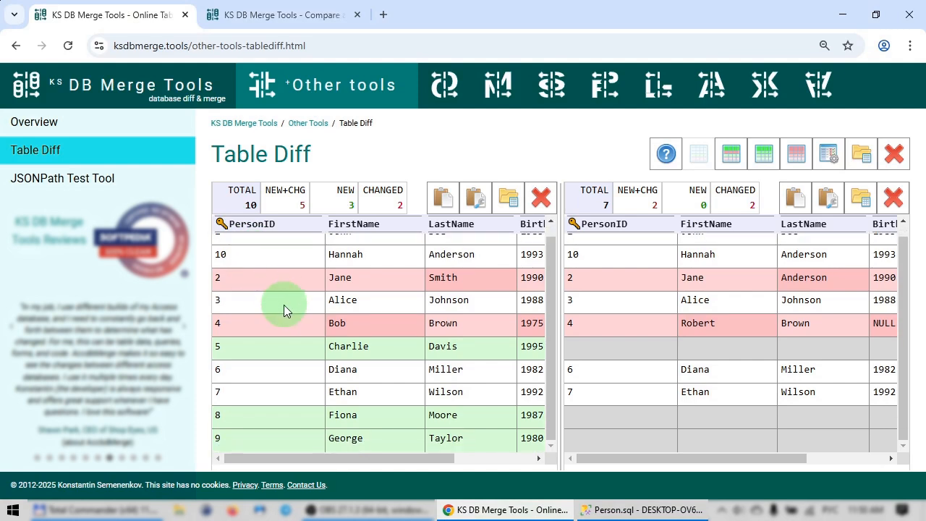
{"action": "scroll", "coordinate": [284, 304], "scroll_direction": "up", "scroll_amount": 1}
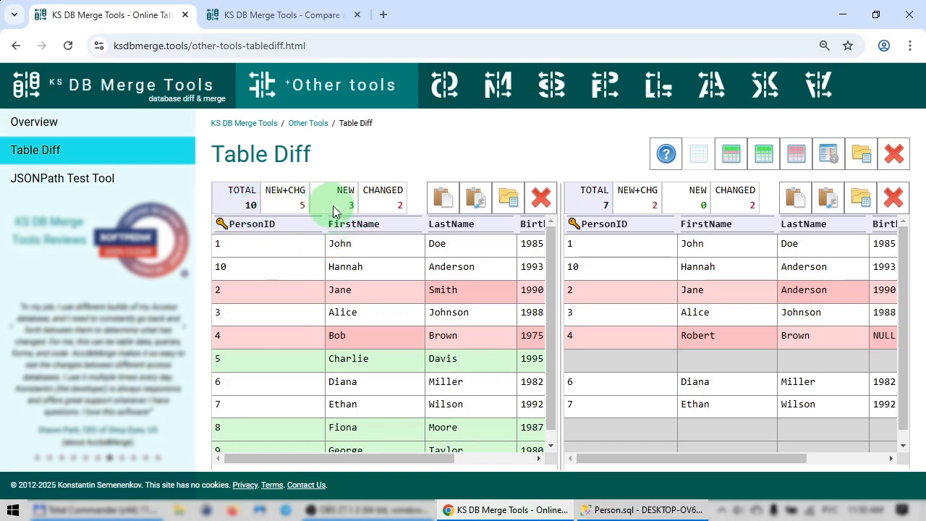
{"action": "left_click", "coordinate": [720, 153]}
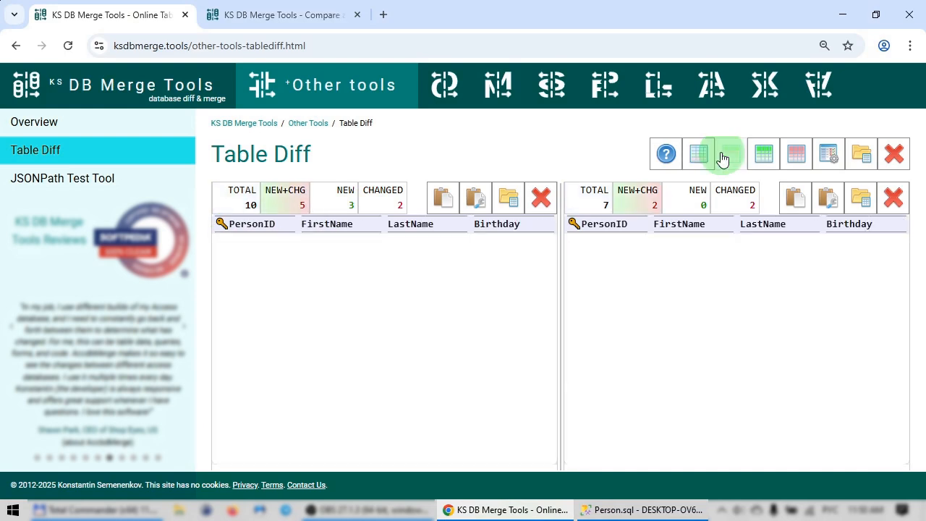
{"action": "left_click", "coordinate": [698, 156]}
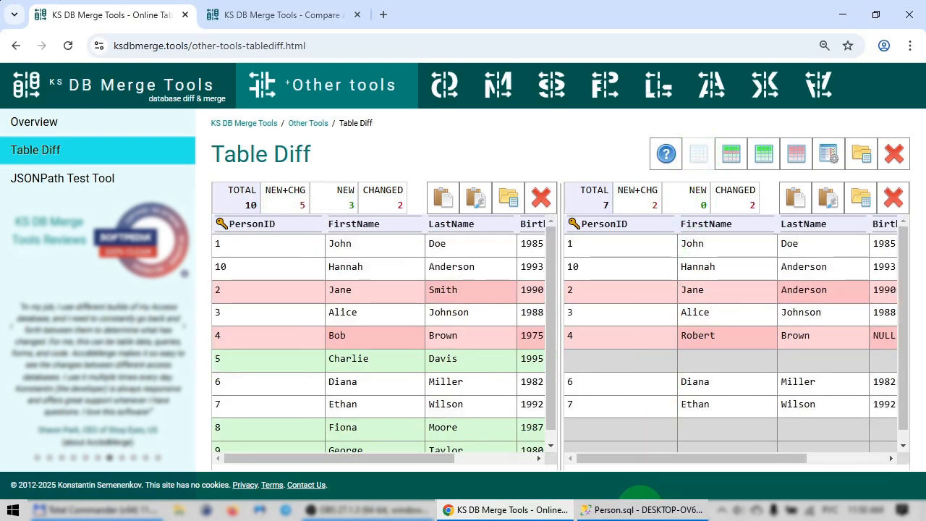
Copy the first QuaterlyValue.sql result grid with headers from SQL Server Management Studio and paste it over Table Diff's first table in the browser.
{"action": "left_click", "coordinate": [642, 509]}
{"action": "left_click", "coordinate": [246, 88]}
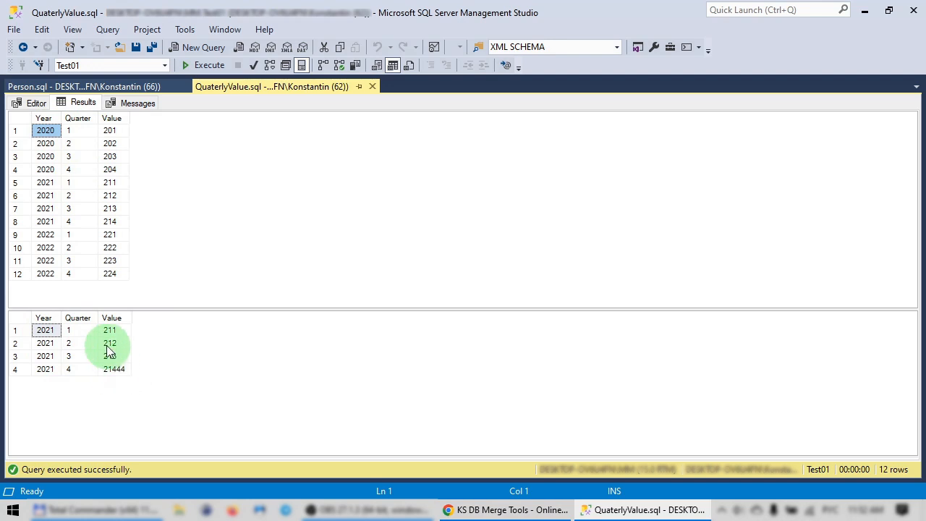
{"action": "left_click", "coordinate": [21, 118]}
{"action": "right_click", "coordinate": [24, 119]}
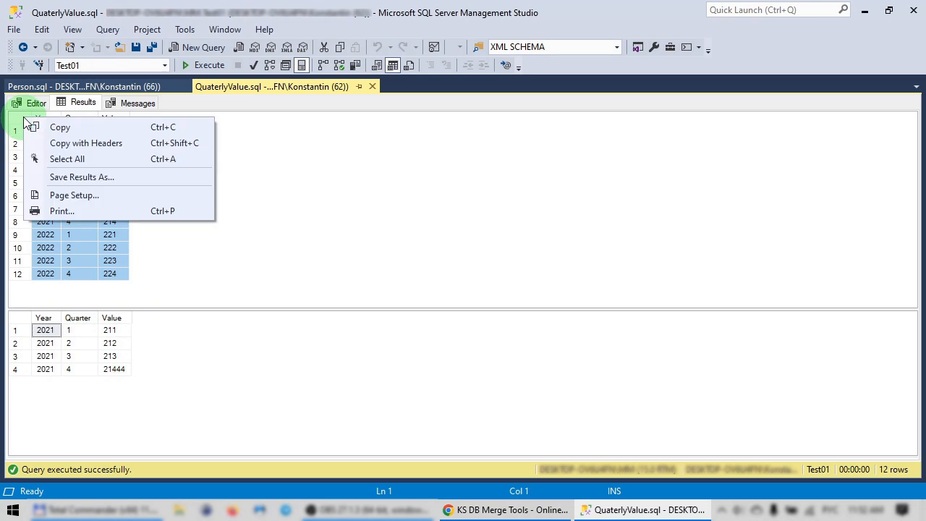
{"action": "left_click", "coordinate": [70, 143]}
{"action": "left_click", "coordinate": [480, 508]}
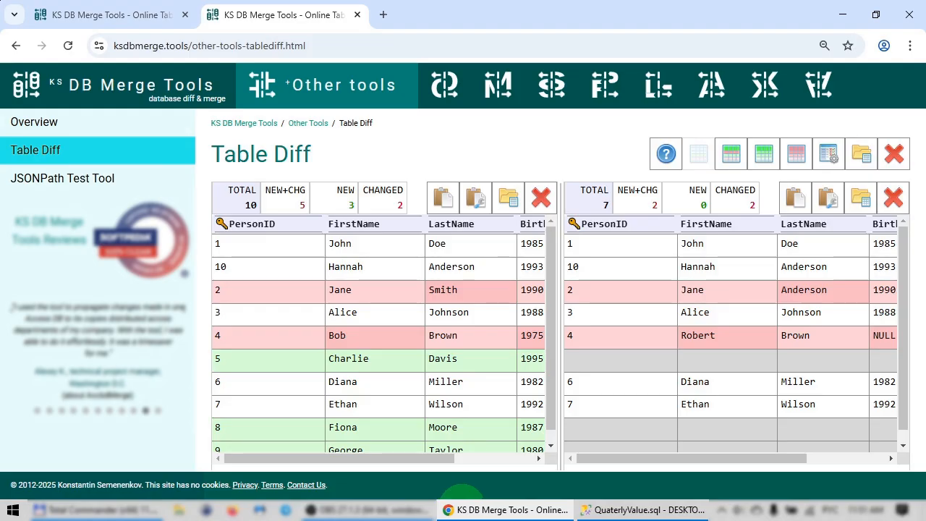
{"action": "left_click", "coordinate": [449, 203]}
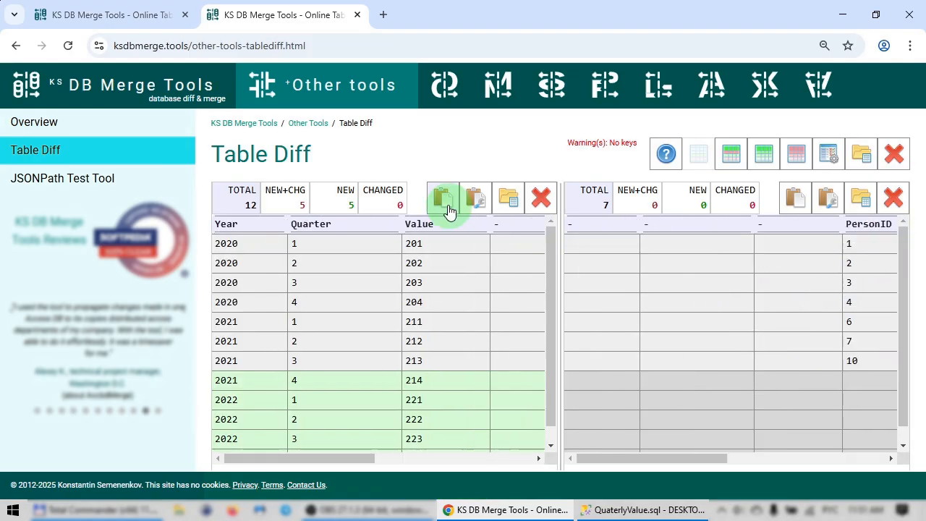
Copy the second QuaterlyValue.sql result grid with headers from SQL Server Management Studio and paste it over Table Diff's second table.
{"action": "left_click", "coordinate": [614, 509]}
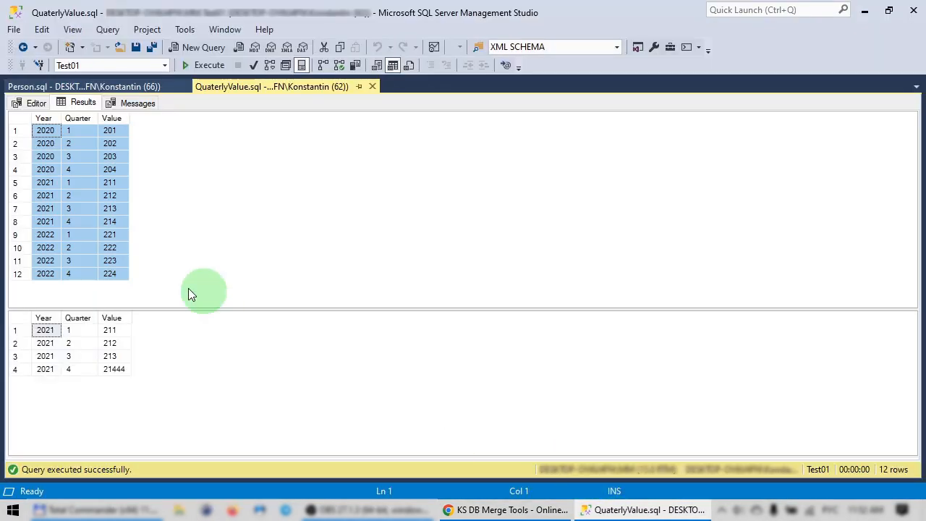
{"action": "left_click", "coordinate": [20, 322]}
{"action": "right_click", "coordinate": [20, 322]}
{"action": "left_click", "coordinate": [62, 343]}
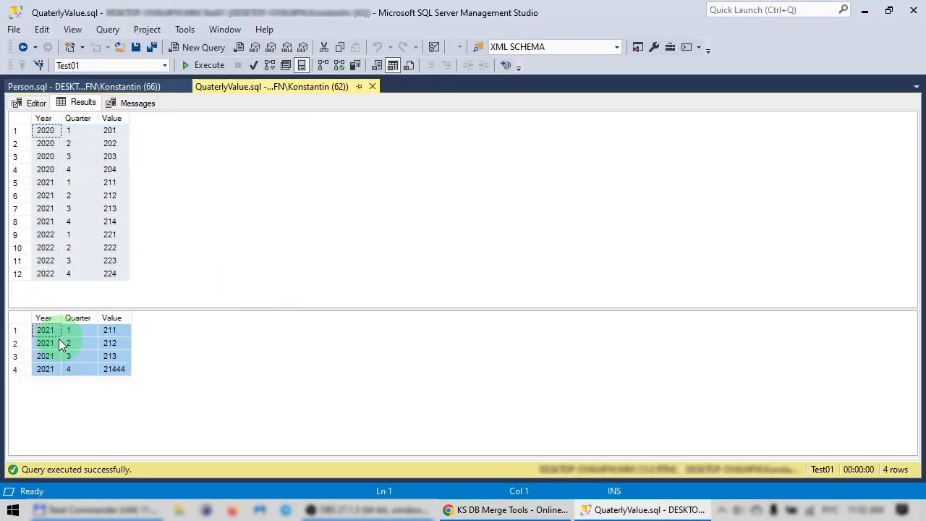
{"action": "left_click", "coordinate": [536, 509]}
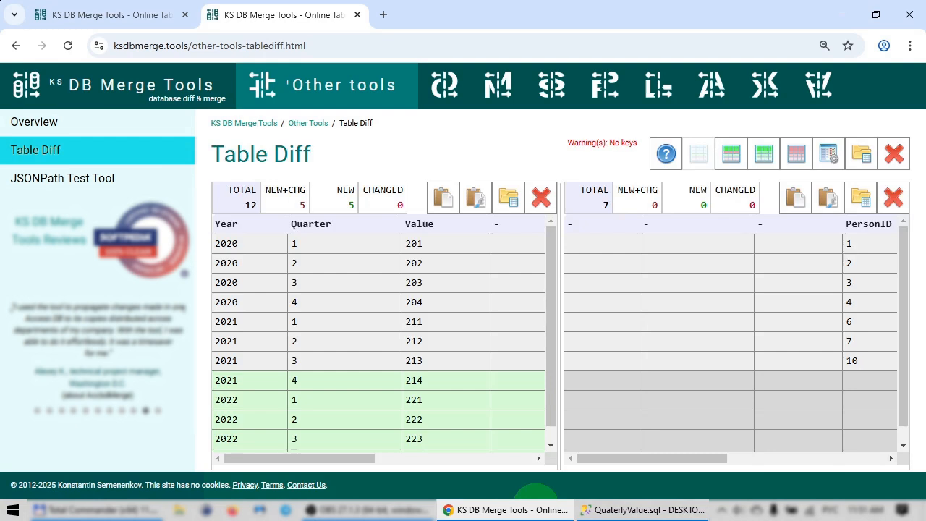
{"action": "left_click", "coordinate": [792, 196]}
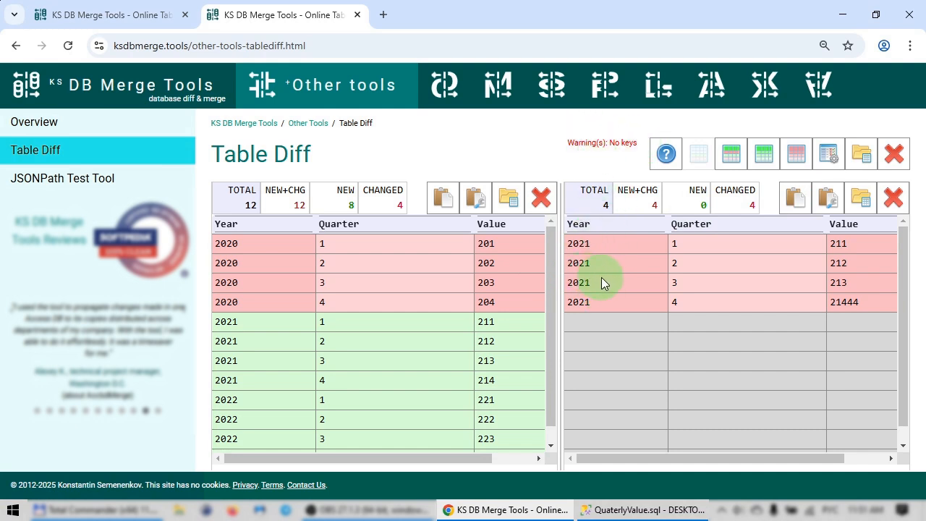
Set the column mapping type to Key for both Year and Quarter, keeping Value as Compare, and apply the mapping.
{"action": "left_click", "coordinate": [830, 155]}
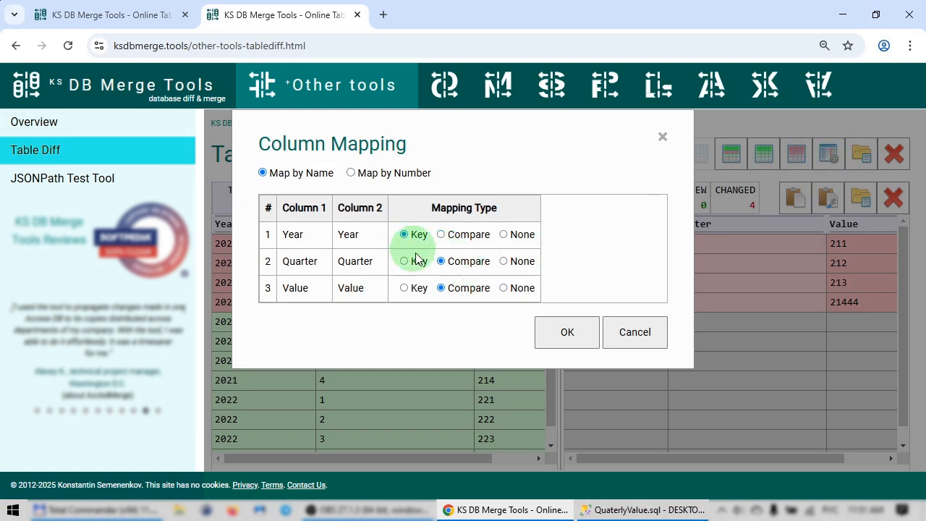
{"action": "left_click", "coordinate": [567, 335]}
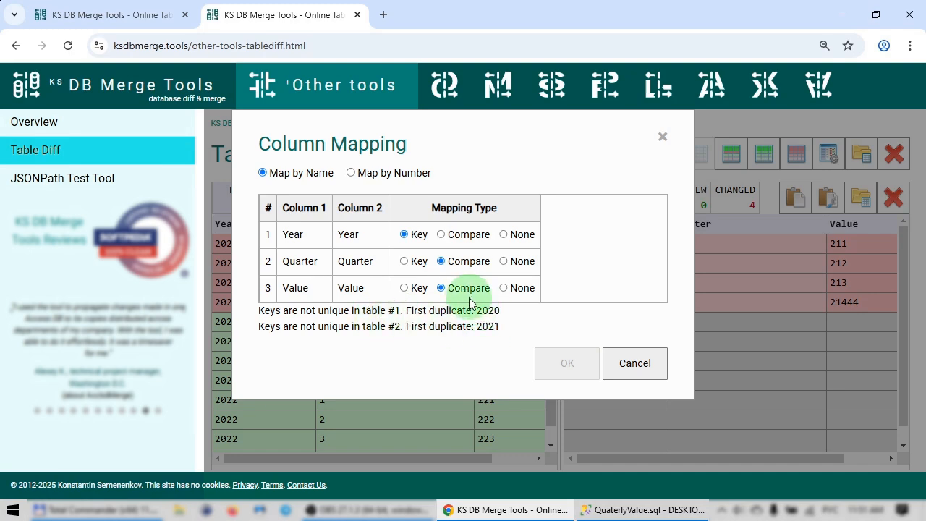
{"action": "left_click", "coordinate": [405, 261]}
{"action": "left_click", "coordinate": [561, 334]}
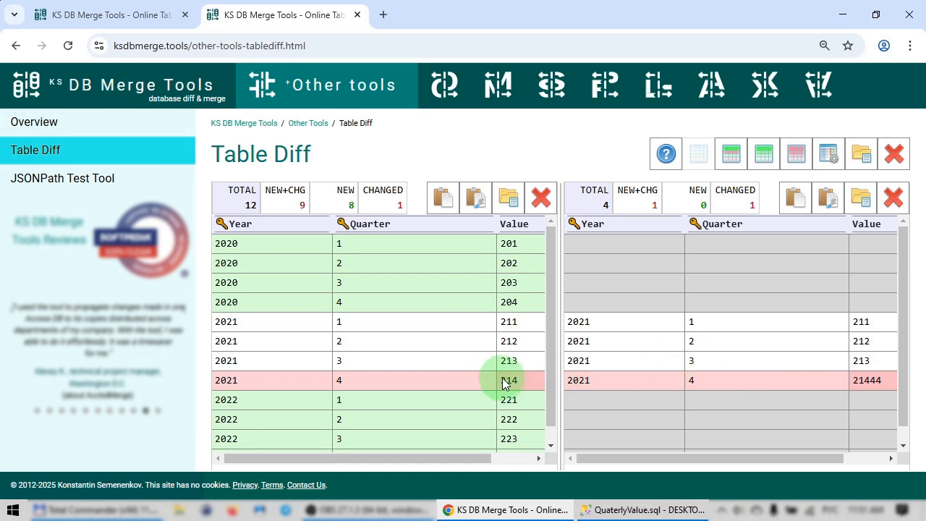
Open the Online Table Diff documentation and read through its toolbar descriptions, limitations and privacy notice.
{"action": "left_click", "coordinate": [666, 156]}
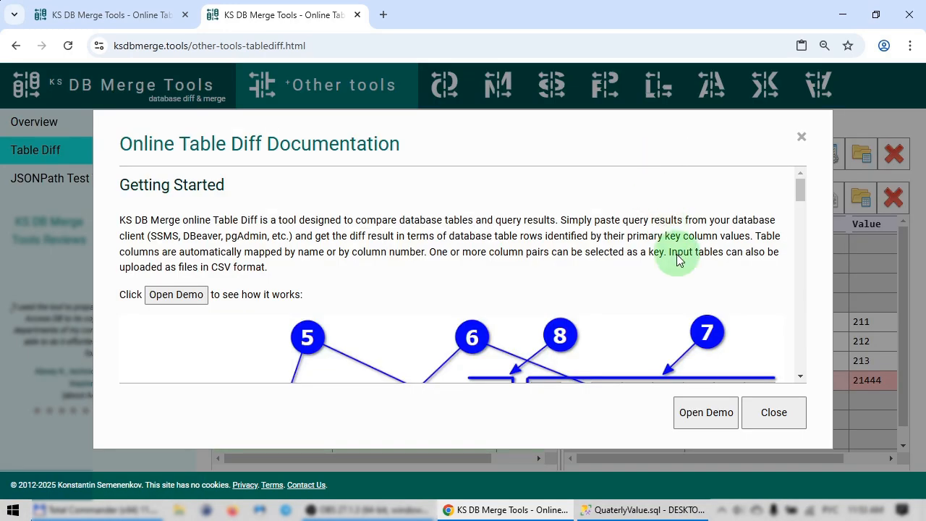
{"action": "scroll", "coordinate": [678, 249], "scroll_direction": "down", "scroll_amount": 3}
{"action": "scroll", "coordinate": [678, 248], "scroll_direction": "down", "scroll_amount": 15}
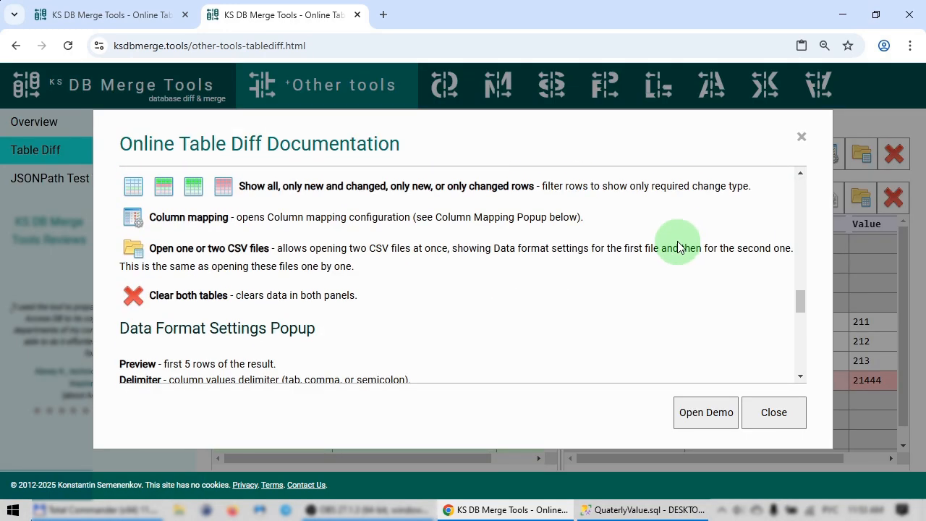
{"action": "scroll", "coordinate": [679, 249], "scroll_direction": "down", "scroll_amount": 12}
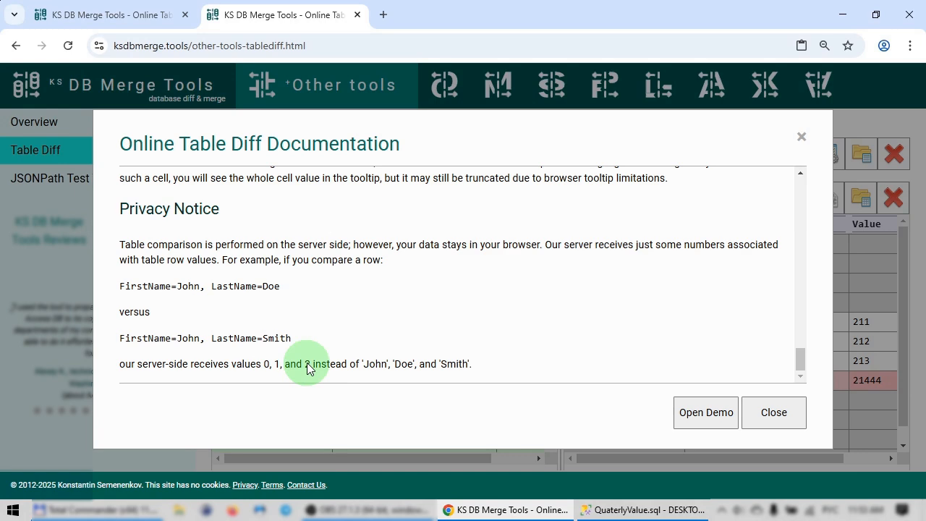
{"action": "scroll", "coordinate": [424, 293], "scroll_direction": "up", "scroll_amount": 6}
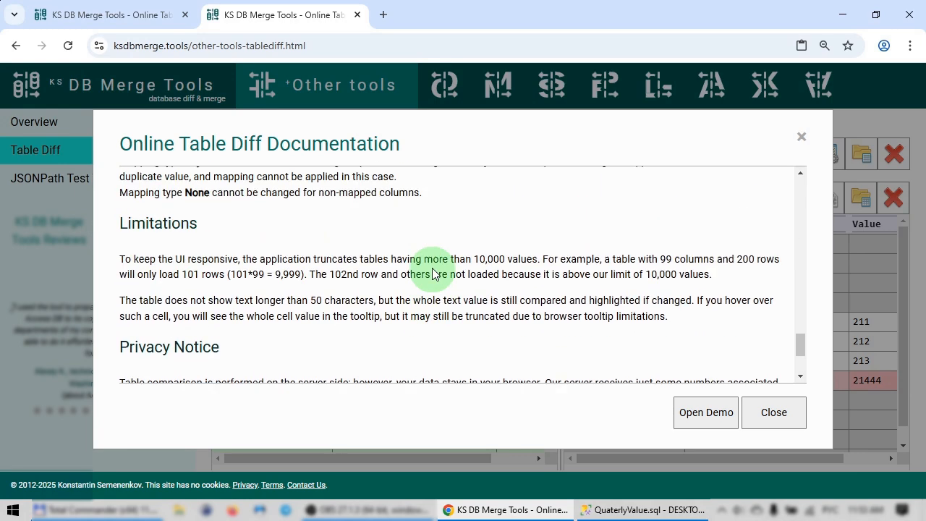
{"action": "scroll", "coordinate": [433, 272], "scroll_direction": "up", "scroll_amount": 6}
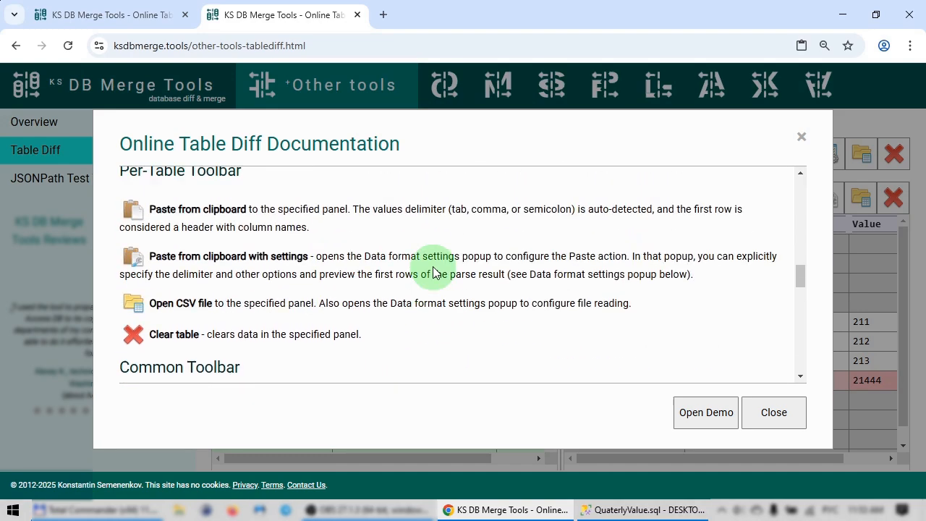
{"action": "scroll", "coordinate": [434, 272], "scroll_direction": "up", "scroll_amount": 8}
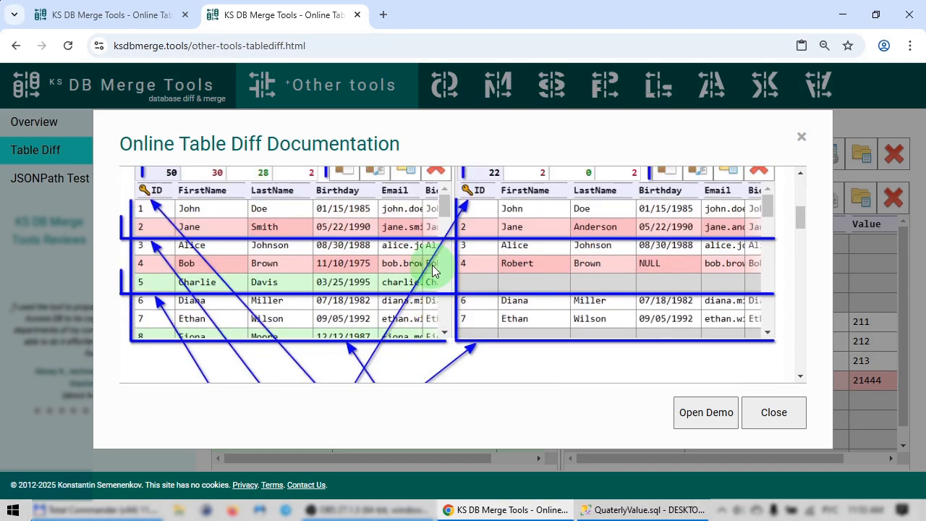